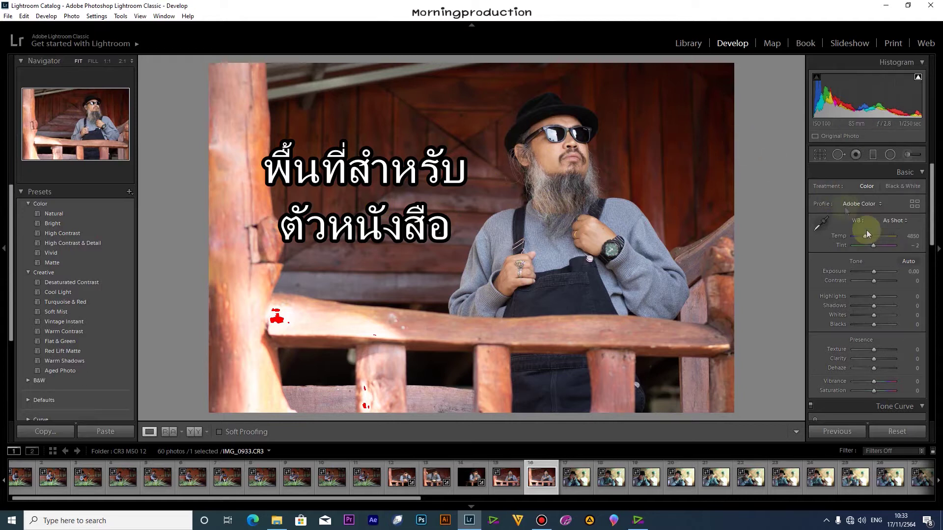
# Step: Add a Burn (Darken) graduated filter across the left background at -4.00 exposure
pyautogui.click(873, 156)
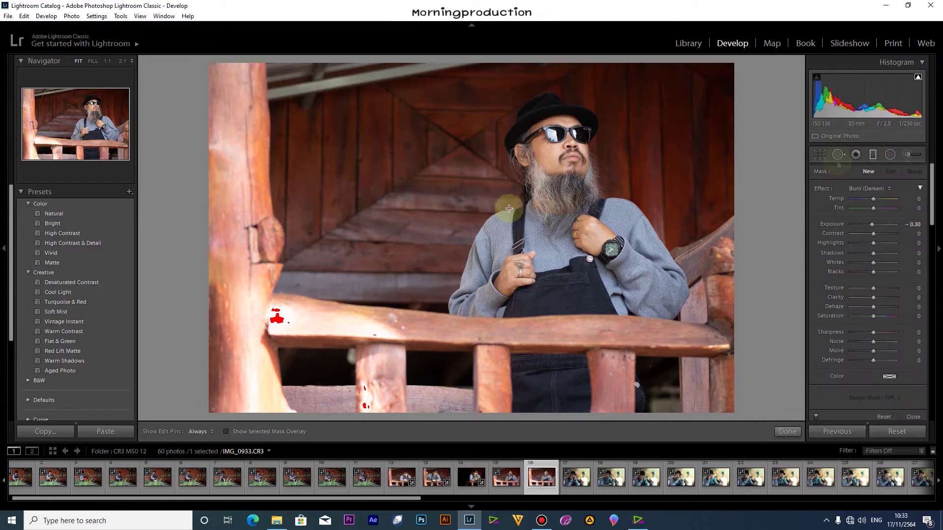
pyautogui.click(881, 189)
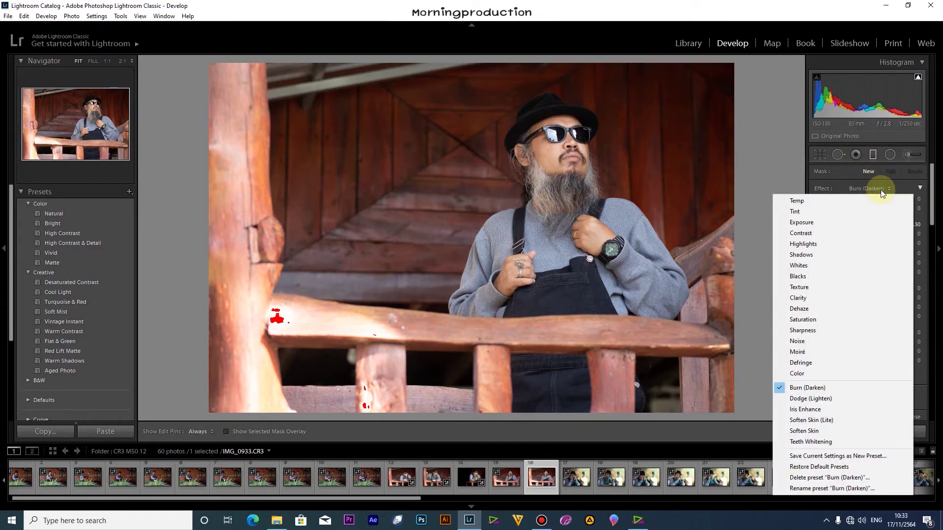
pyautogui.moveTo(414, 231); pyautogui.dragTo(511, 237)
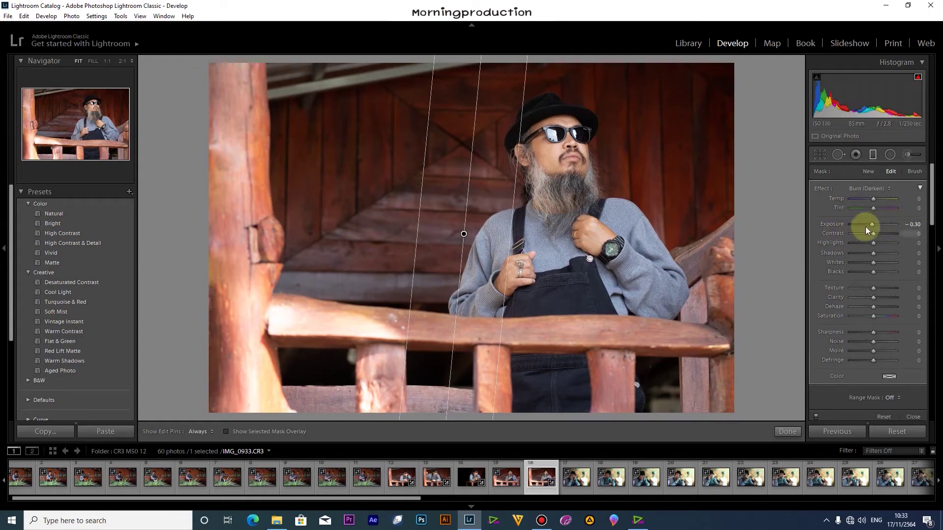
pyautogui.moveTo(870, 224); pyautogui.dragTo(850, 226)
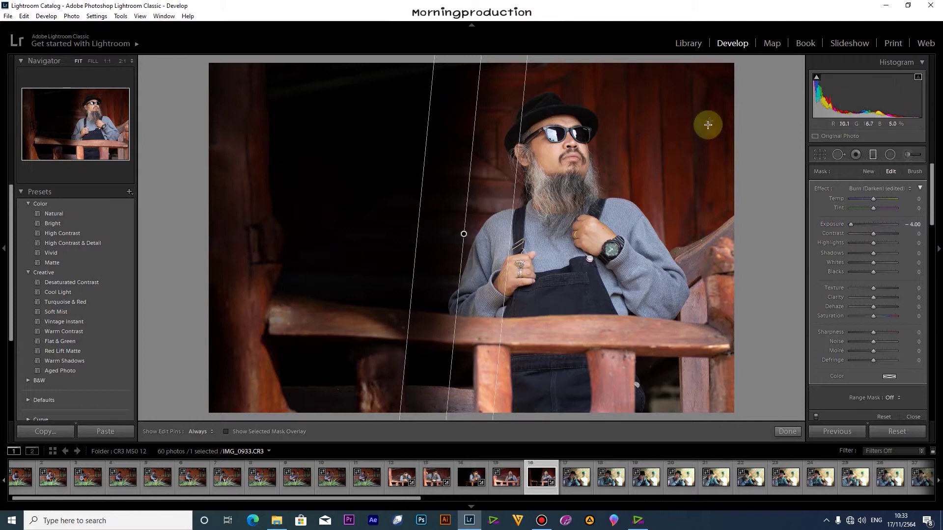
# Step: Add a second gradient darkening the right background and refine both gradients' placement
pyautogui.moveTo(674, 197); pyautogui.dragTo(575, 230)
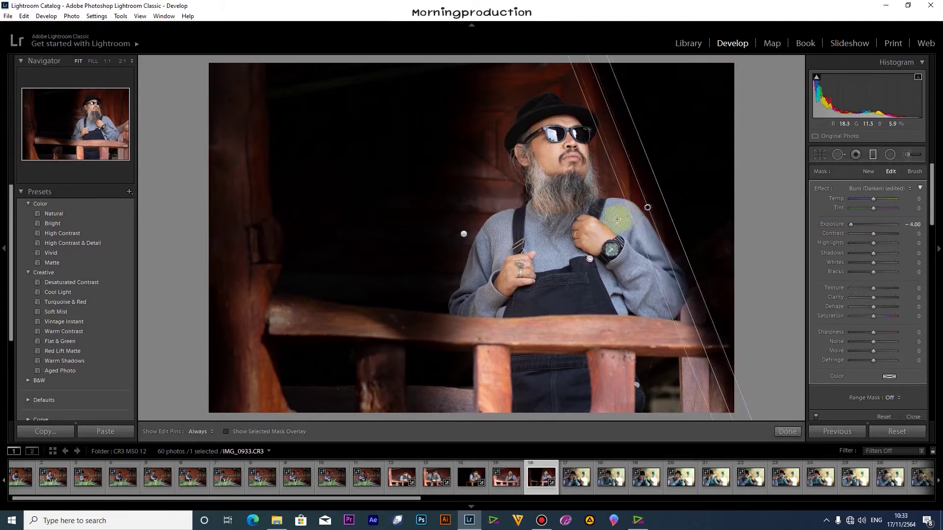
pyautogui.moveTo(662, 196); pyautogui.dragTo(754, 169)
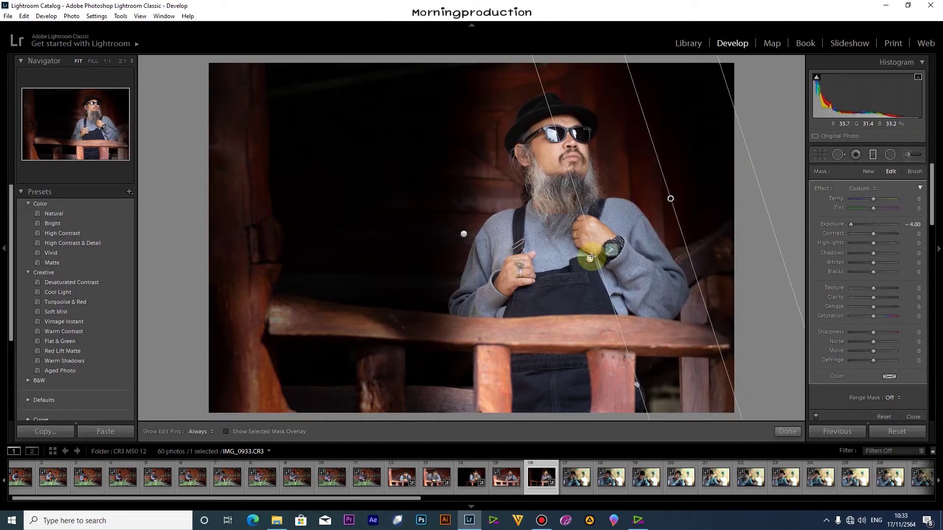
pyautogui.moveTo(596, 251); pyautogui.dragTo(585, 252)
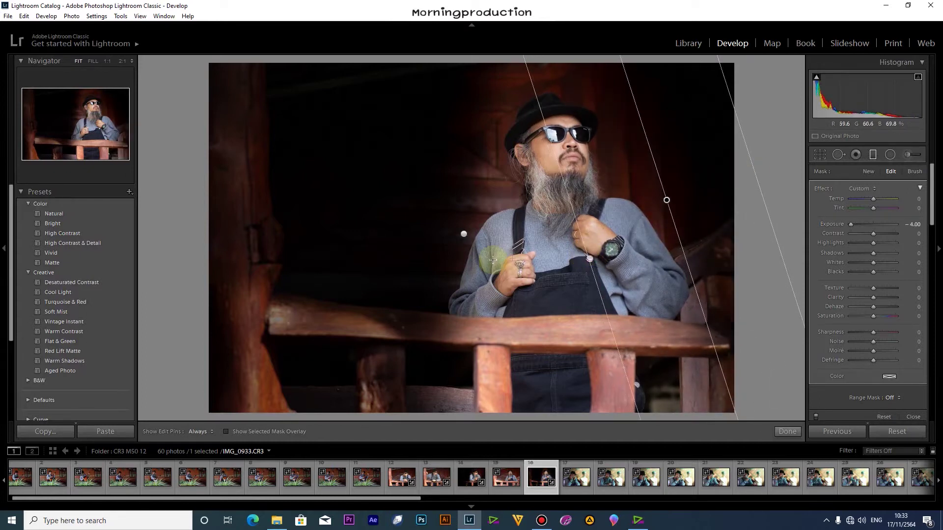
pyautogui.moveTo(467, 235); pyautogui.dragTo(528, 224)
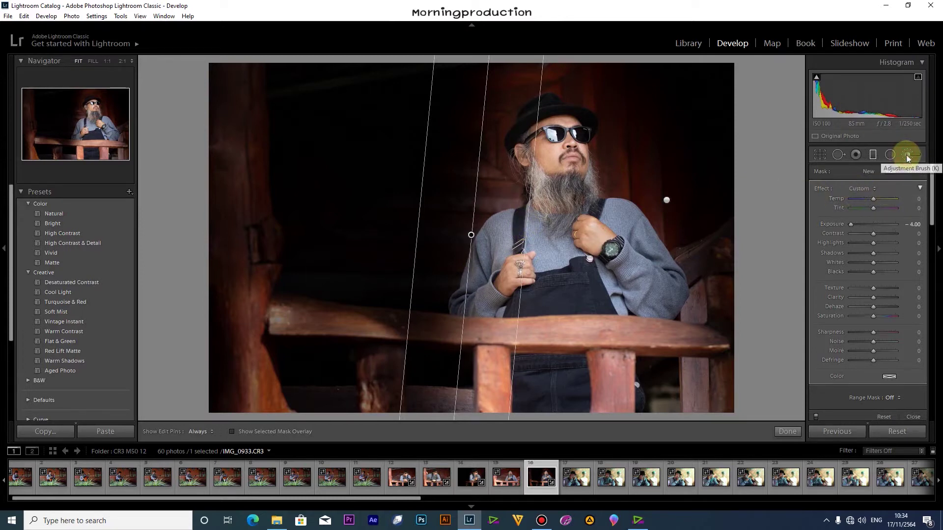
# Step: Paint a Burn (Darken) brush mask over the left background and lower railing, checking its overlay
pyautogui.press('m')
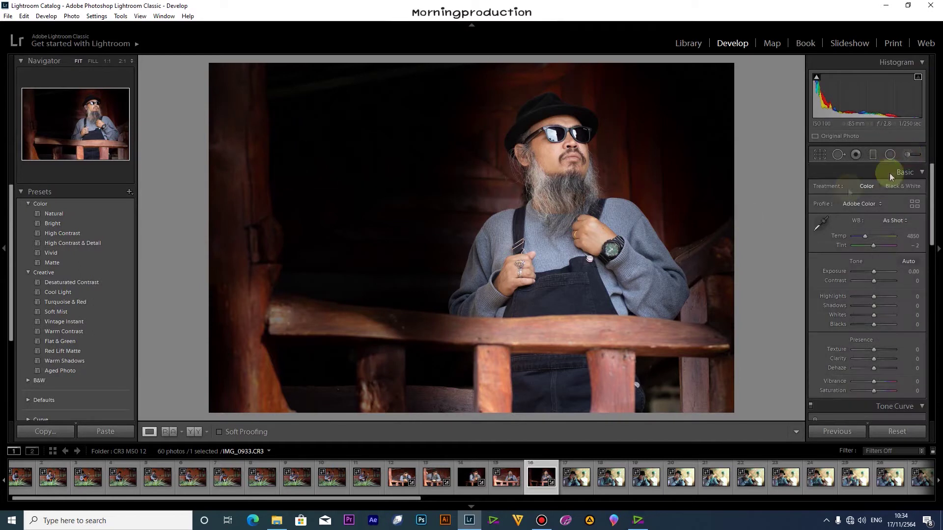
pyautogui.click(904, 155)
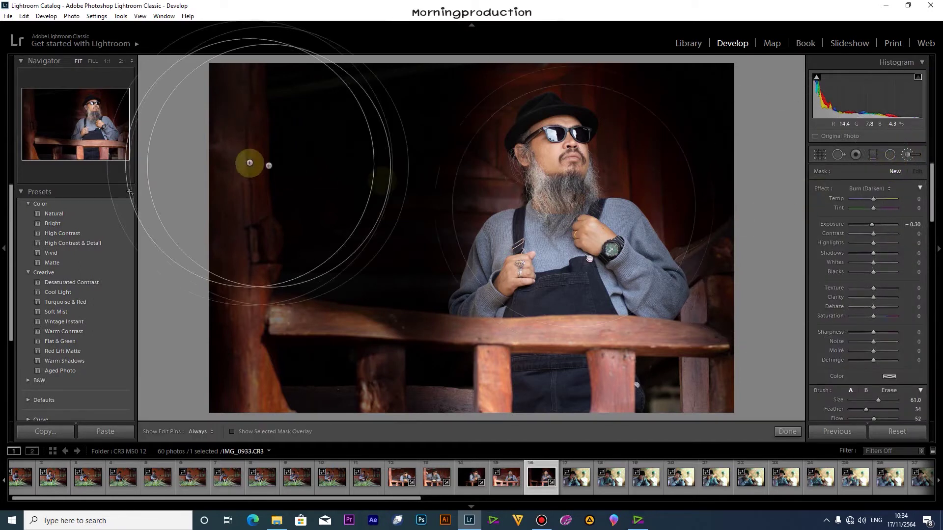
pyautogui.scroll(-2, 617, 278)
pyautogui.moveTo(238, 130); pyautogui.dragTo(419, 402)
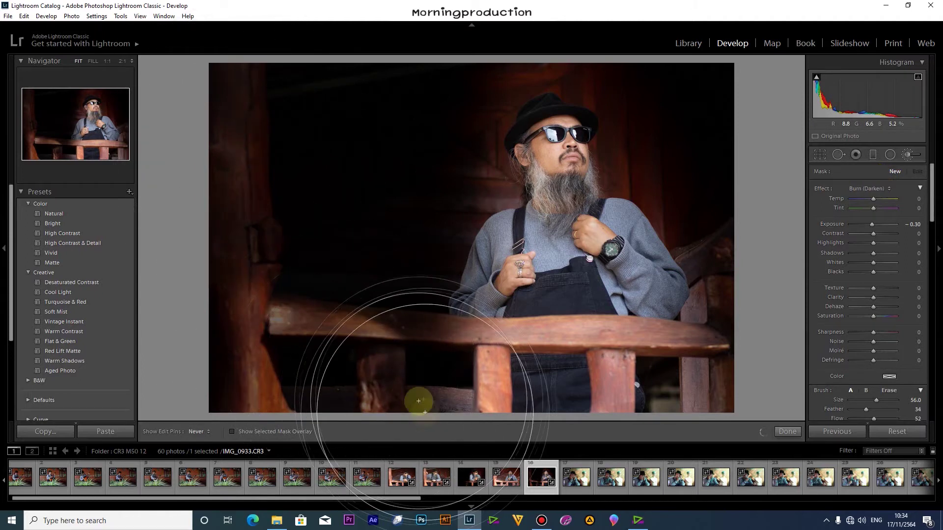
pyautogui.click(232, 431)
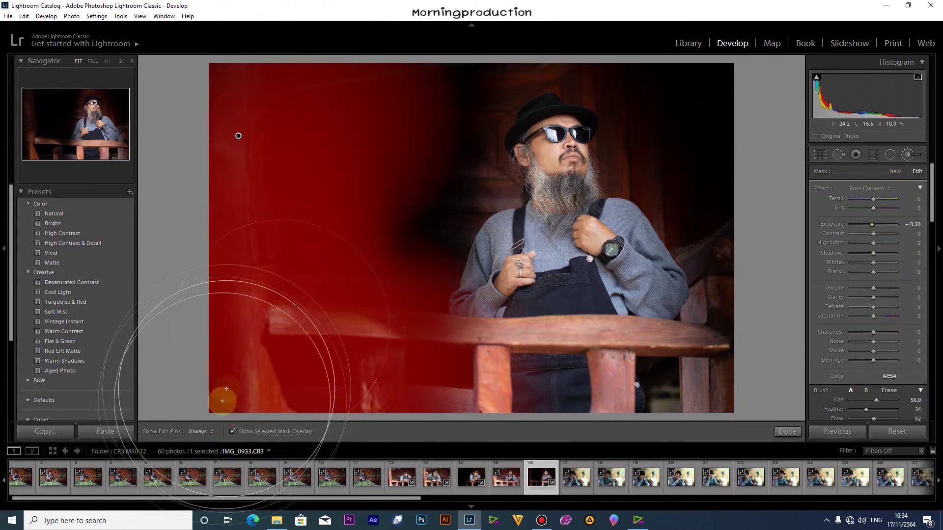
pyautogui.click(232, 431)
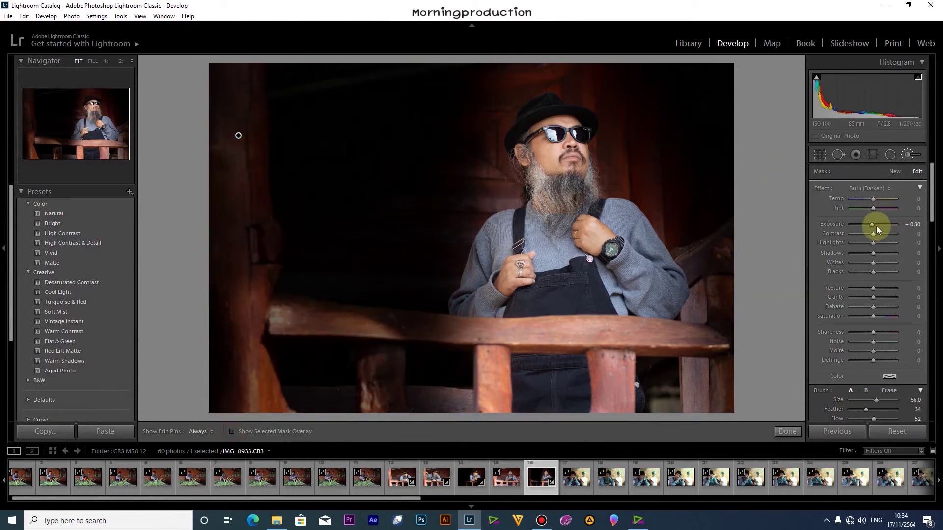
# Step: Deepen the brush burn to about -2.87 exposure and paint the right background and railing posts
pyautogui.moveTo(872, 227); pyautogui.dragTo(857, 224)
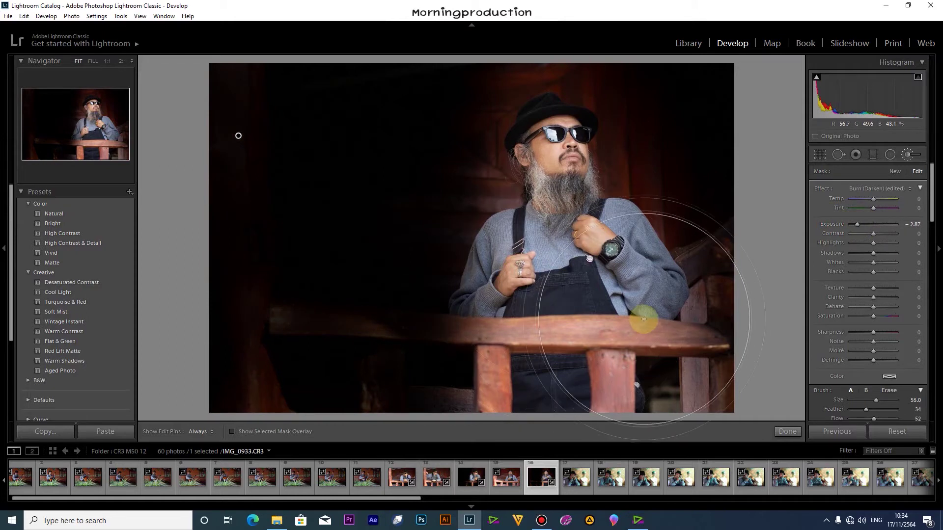
pyautogui.scroll(-6, 648, 324)
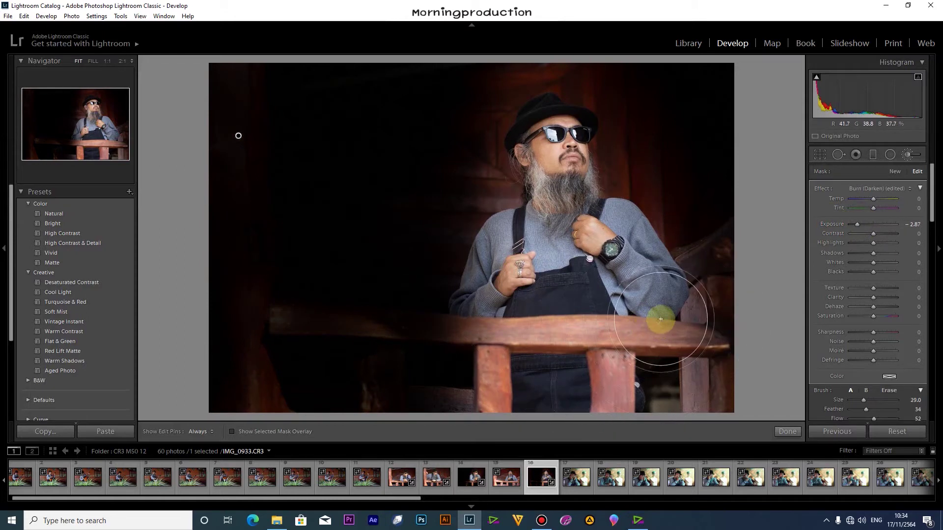
pyautogui.press('h')
pyautogui.press('h')
pyautogui.click(468, 129)
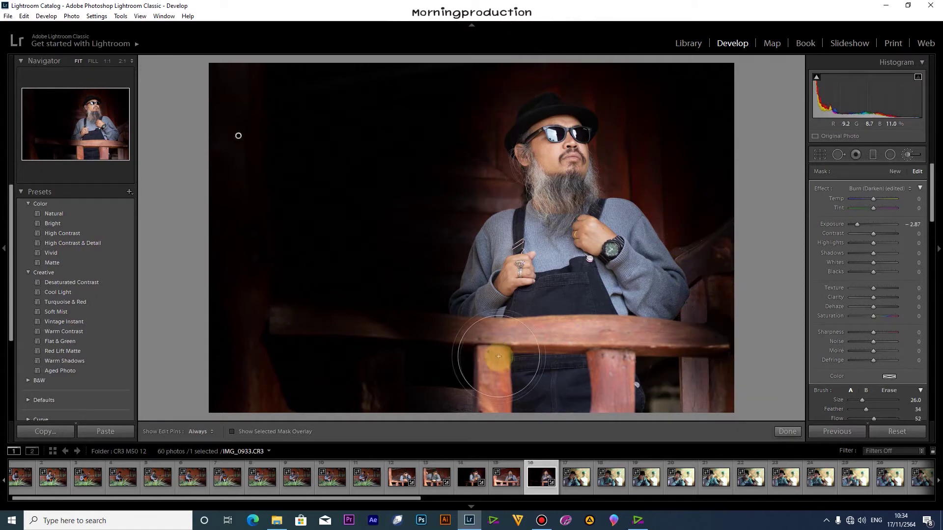
pyautogui.press('h')
pyautogui.moveTo(568, 359)
pyautogui.mouseDown()
pyautogui.moveTo(479, 382)
pyautogui.moveTo(483, 357)
pyautogui.mouseUp()
pyautogui.press('h')
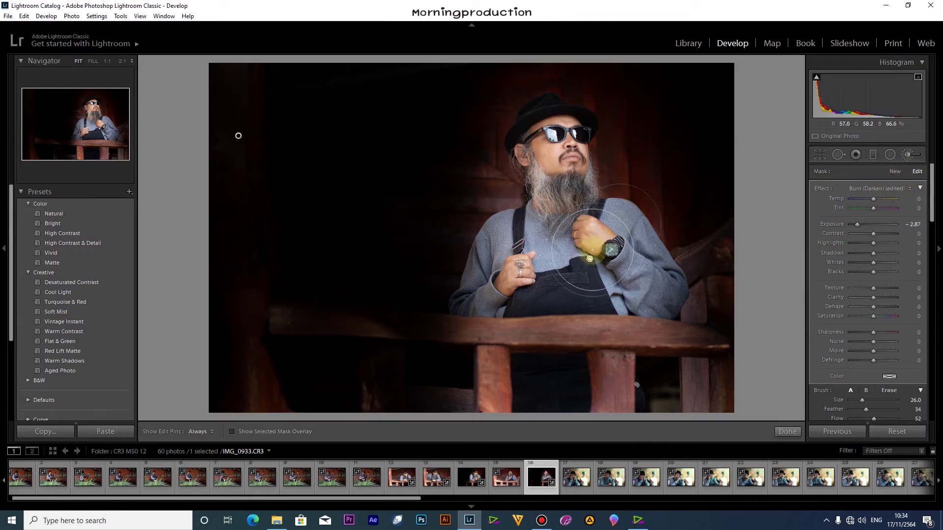
# Step: Reselect the existing brush mask, then start a new separate burn brush
pyautogui.click(895, 174)
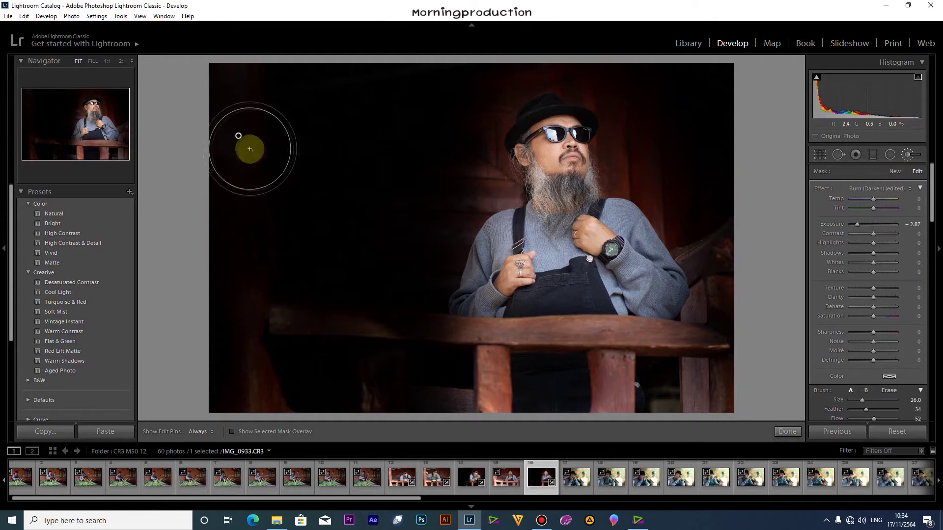
pyautogui.click(237, 138)
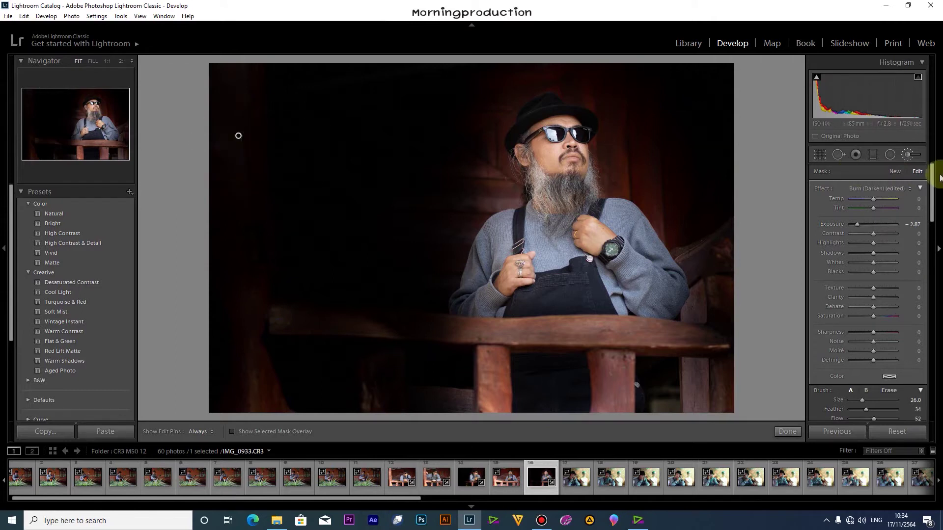
pyautogui.click(896, 172)
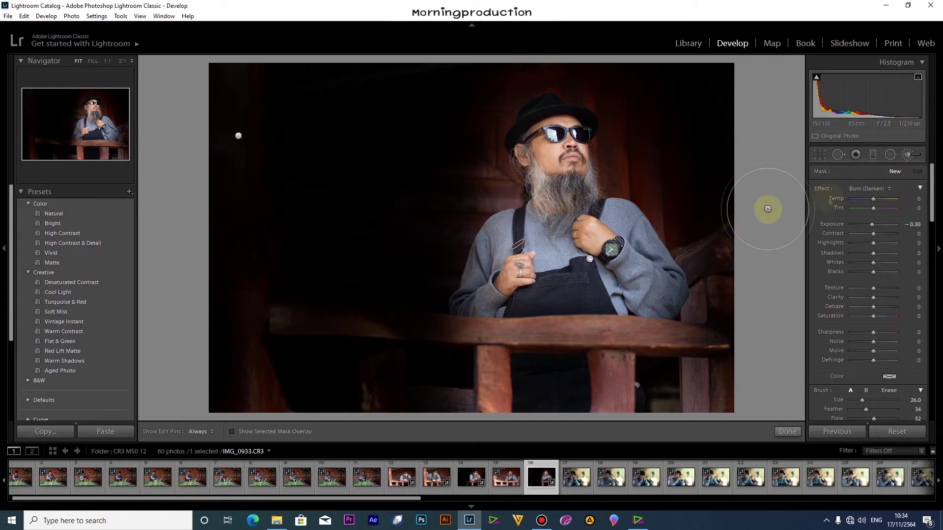
# Step: Paint the new -0.30 burn brush across the man's right sleeve
pyautogui.scroll(5, 701, 209)
pyautogui.moveTo(673, 253); pyautogui.dragTo(612, 255)
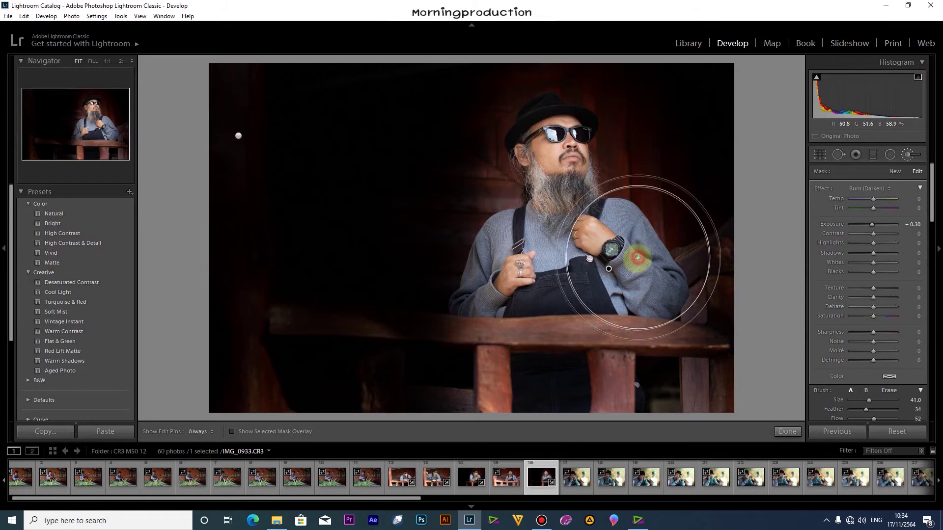
pyautogui.press('h')
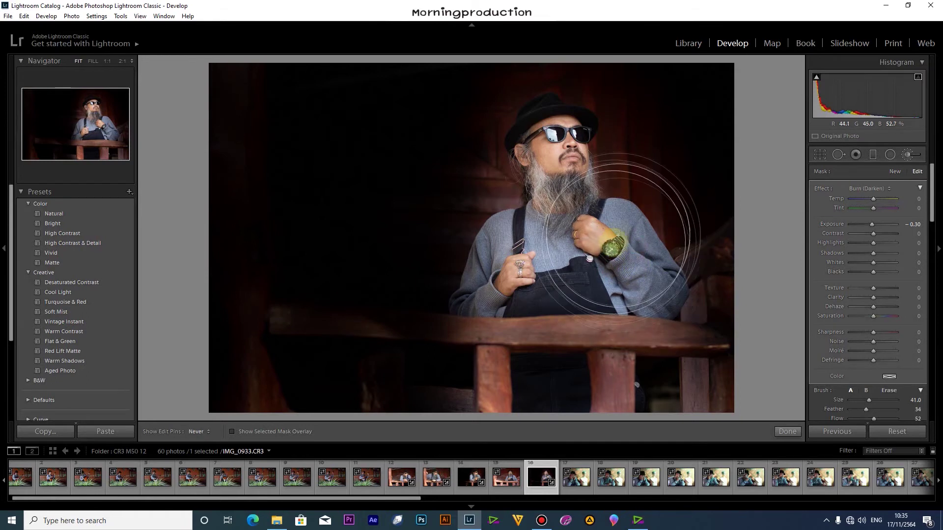
pyautogui.press('h')
pyautogui.scroll(-6, 555, 277)
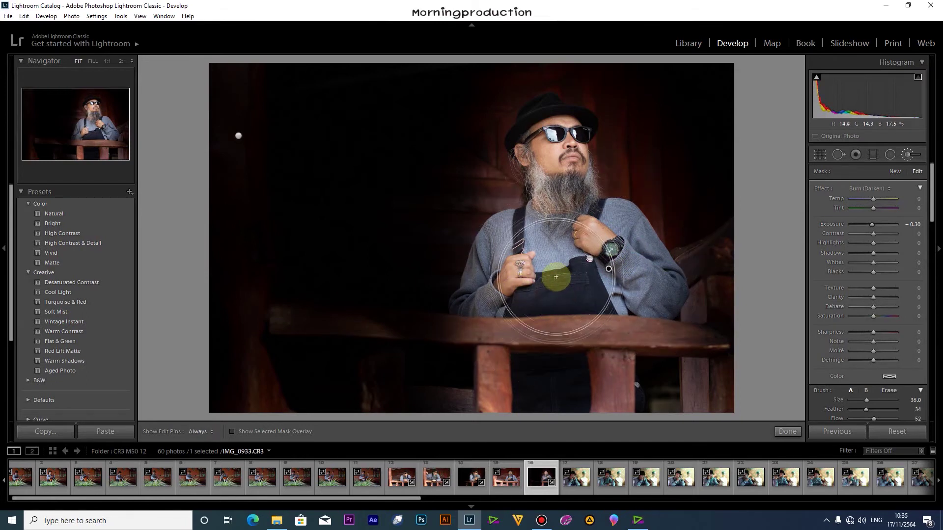
pyautogui.press('h')
pyautogui.scroll(-3, 520, 203)
# Step: Darken the neck and cheek with a small brush and set edit pins to always show
pyautogui.moveTo(553, 219)
pyautogui.mouseDown()
pyautogui.moveTo(504, 220)
pyautogui.moveTo(486, 317)
pyautogui.mouseUp()
pyautogui.press('h')
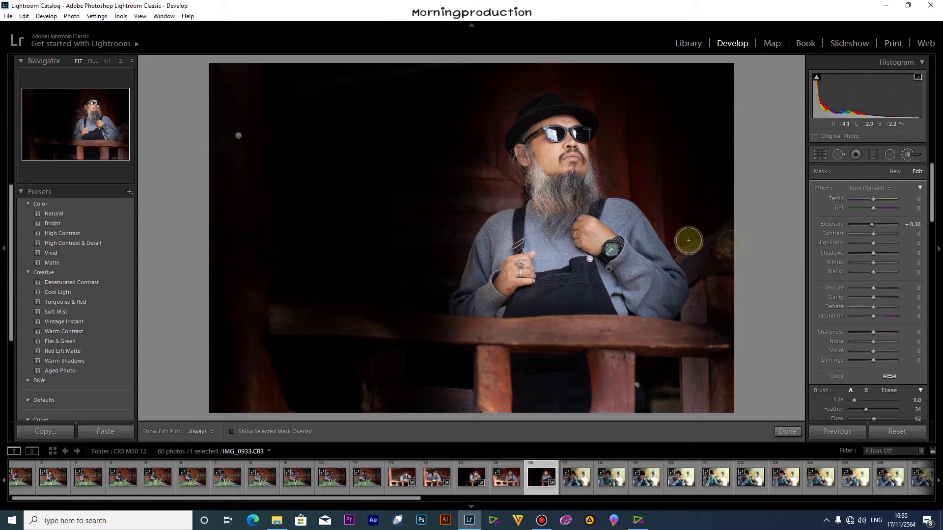
pyautogui.press('h')
pyautogui.press('h')
pyautogui.press('h')
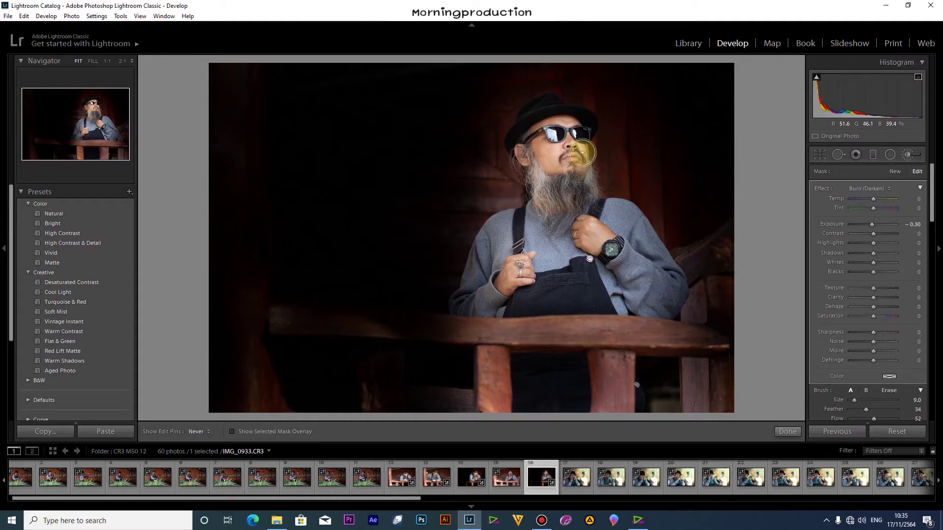
pyautogui.press('h')
pyautogui.press('h')
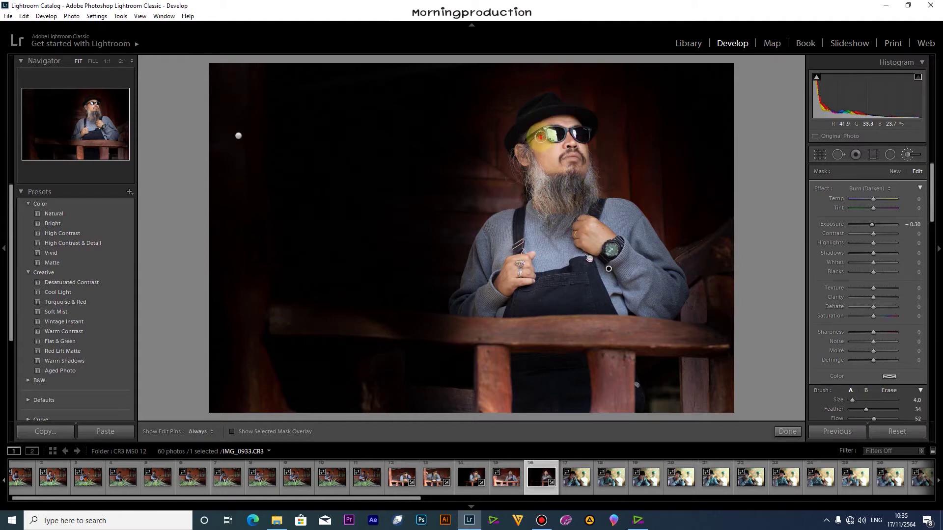
pyautogui.moveTo(534, 145); pyautogui.dragTo(540, 151)
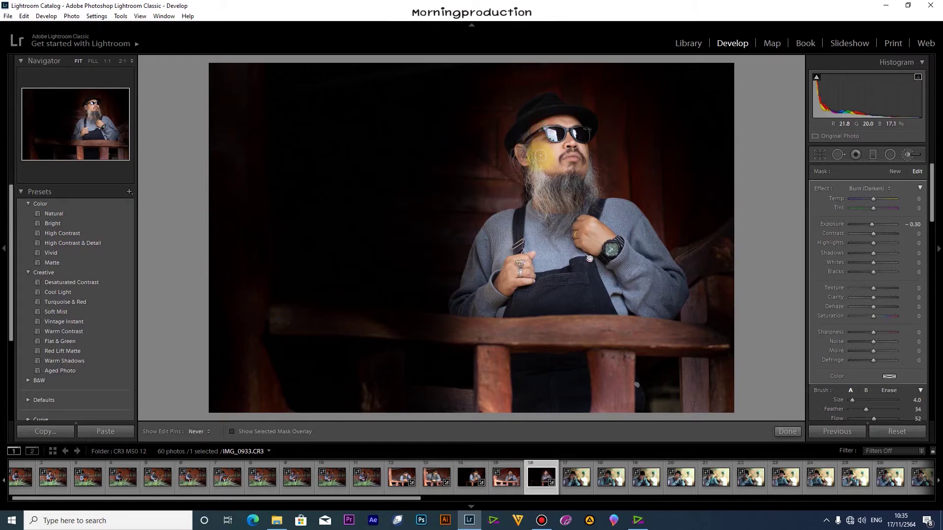
pyautogui.press('h')
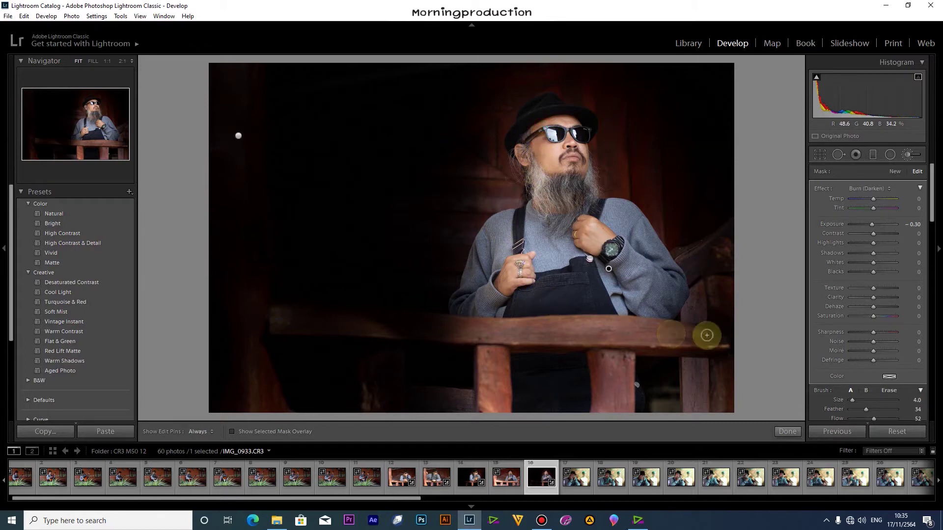
# Step: Close the brush mask, then raise Vibrance to about +31 and lower Saturation slightly
pyautogui.click(908, 154)
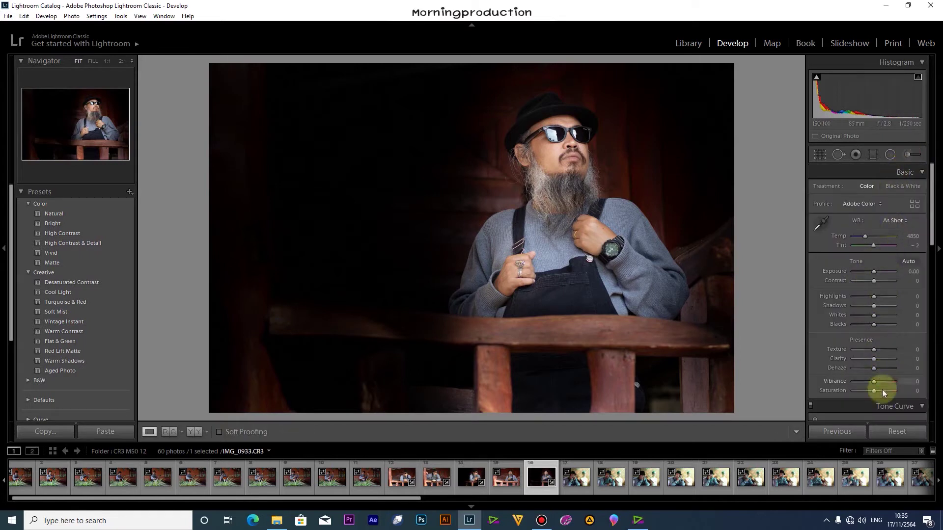
pyautogui.moveTo(875, 390); pyautogui.dragTo(873, 393)
pyautogui.moveTo(877, 379); pyautogui.dragTo(882, 378)
pyautogui.moveTo(934, 258); pyautogui.dragTo(935, 381)
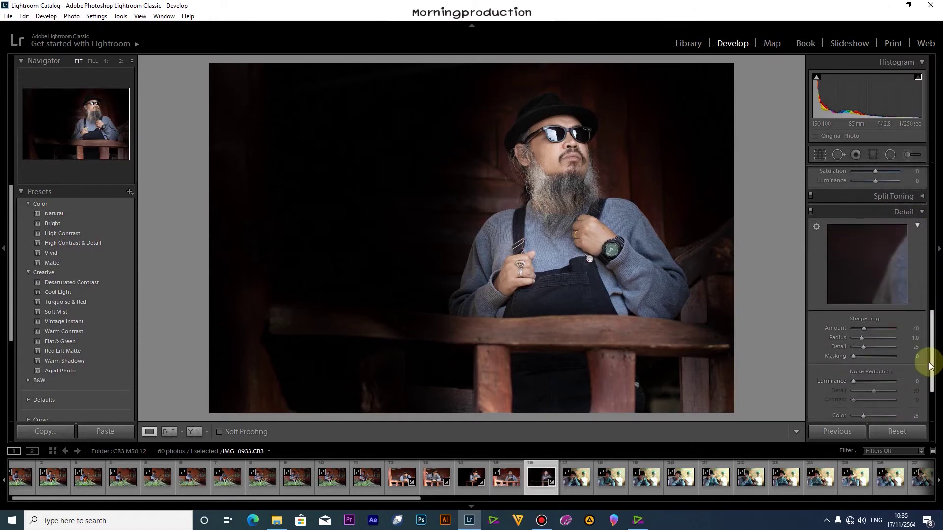
pyautogui.scroll(-3, 923, 382)
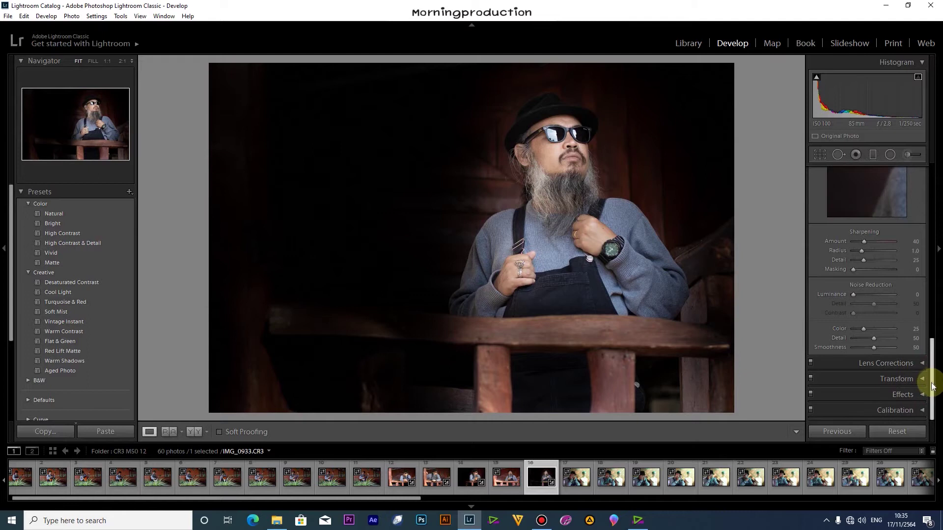
pyautogui.moveTo(933, 388); pyautogui.dragTo(931, 349)
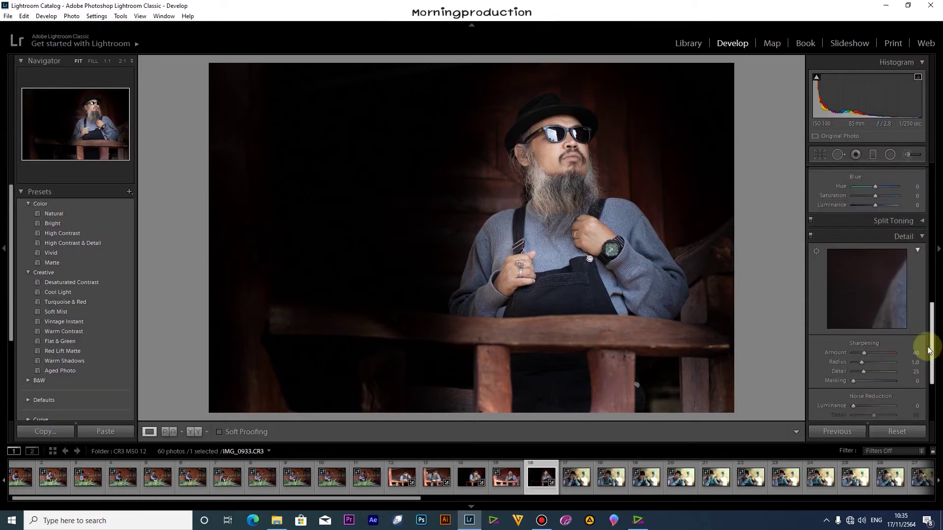
# Step: Tint the Split Toning shadows cool blue at hue 207, saturation 15
pyautogui.click(923, 226)
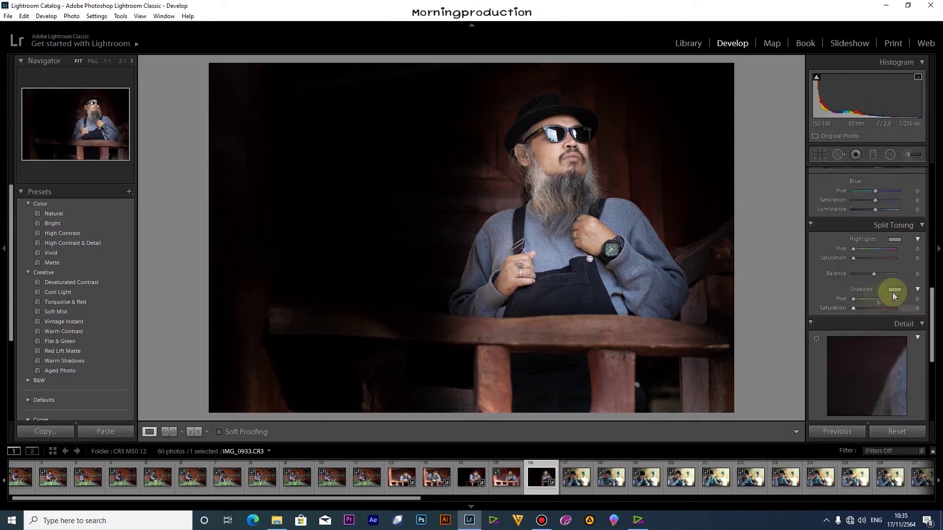
pyautogui.click(894, 291)
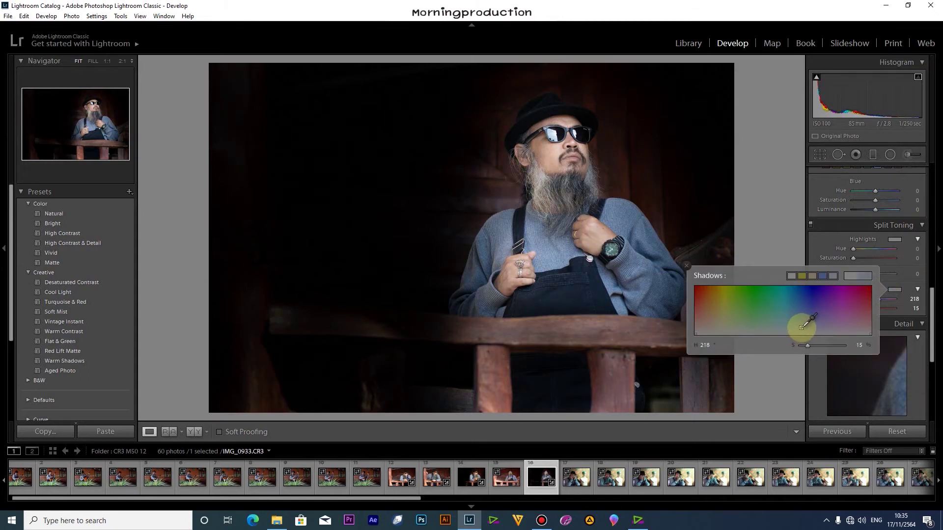
pyautogui.moveTo(799, 327); pyautogui.dragTo(780, 326)
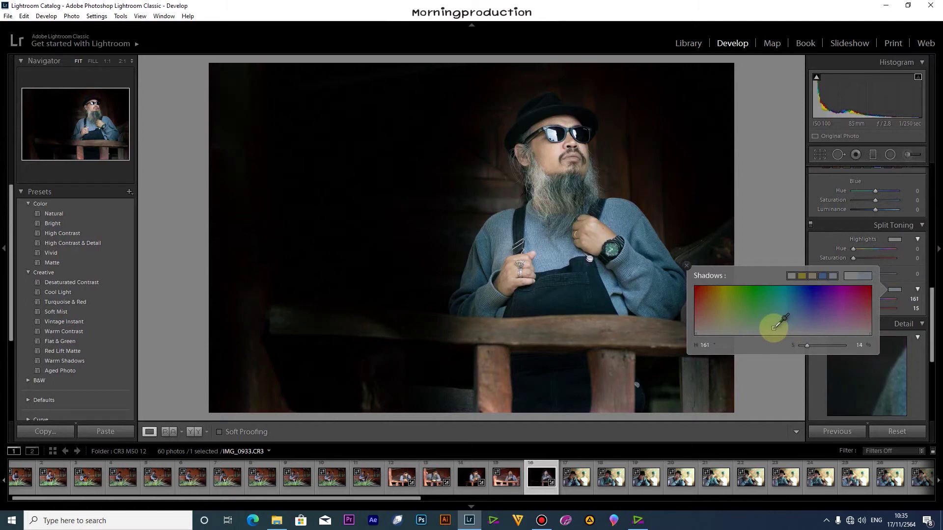
pyautogui.moveTo(770, 328); pyautogui.dragTo(732, 331)
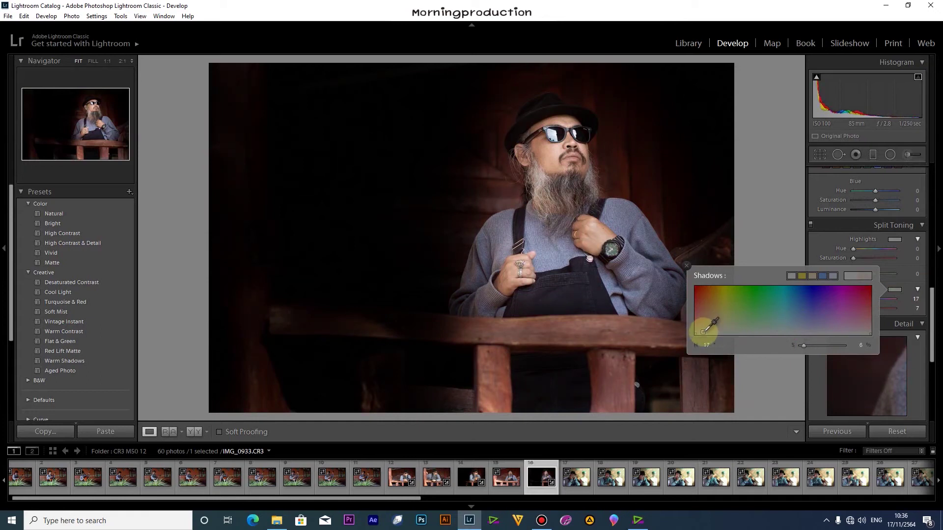
pyautogui.moveTo(705, 328); pyautogui.dragTo(732, 332)
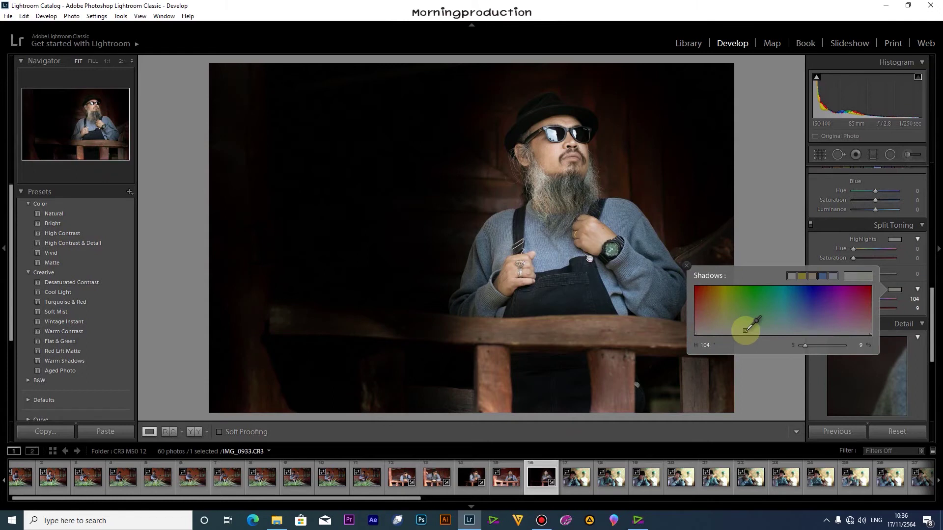
pyautogui.moveTo(746, 330); pyautogui.dragTo(800, 329)
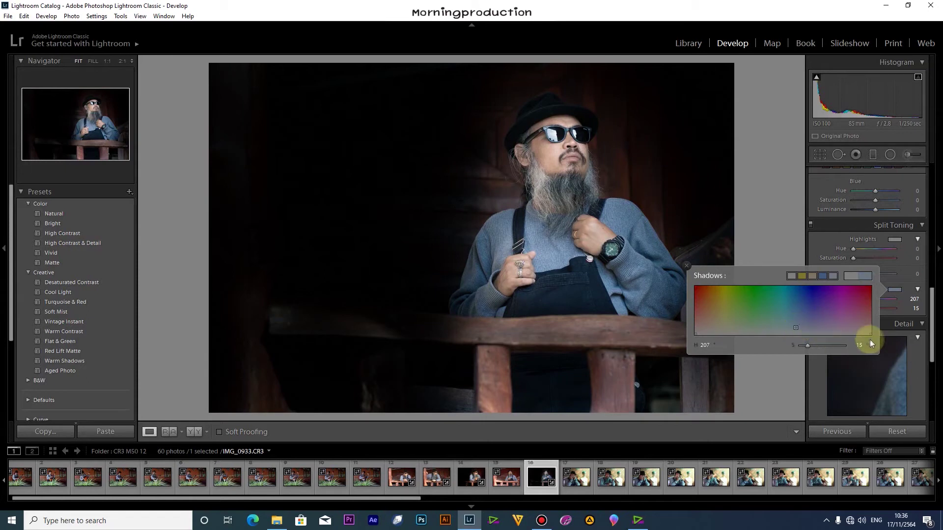
# Step: Add Effects grain with amount 58, size 32 and roughness 55
pyautogui.click(890, 325)
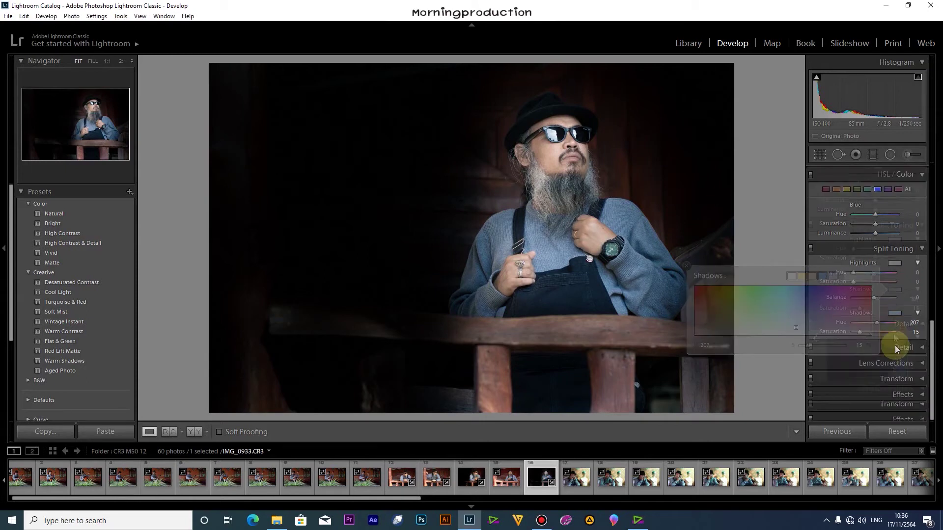
pyautogui.click(923, 396)
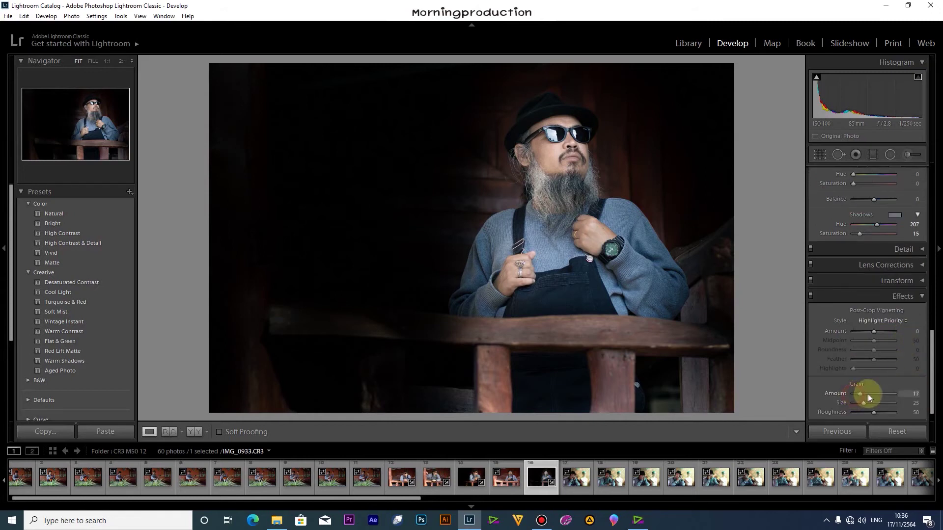
pyautogui.moveTo(879, 393); pyautogui.dragTo(882, 394)
pyautogui.moveTo(863, 403); pyautogui.dragTo(876, 414)
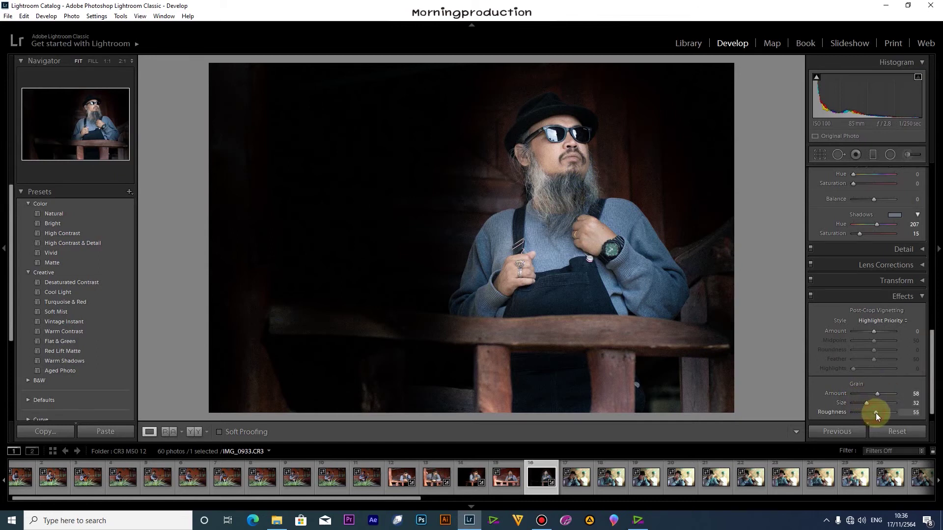
# Step: Zoom to 1:1 on the beard to inspect the grain, then return to the full view
pyautogui.click(559, 169)
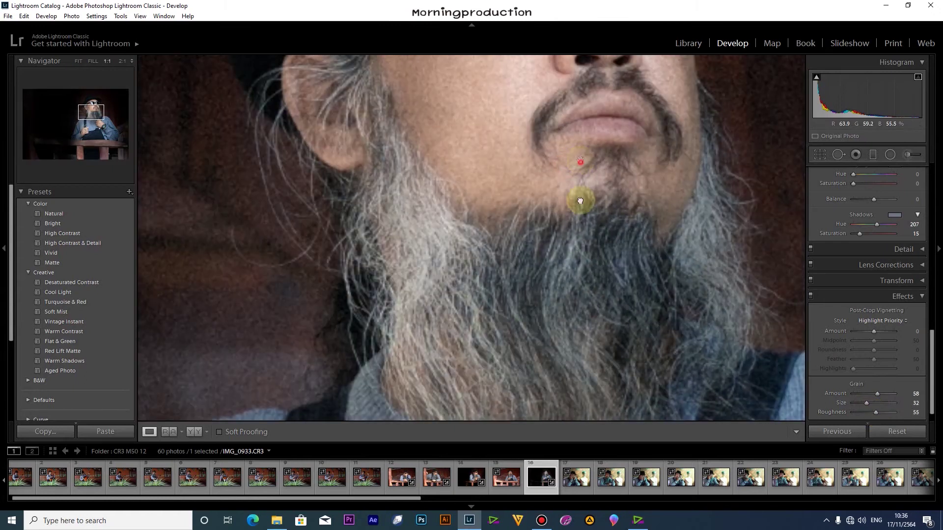
pyautogui.moveTo(580, 161); pyautogui.dragTo(589, 227)
pyautogui.click(589, 228)
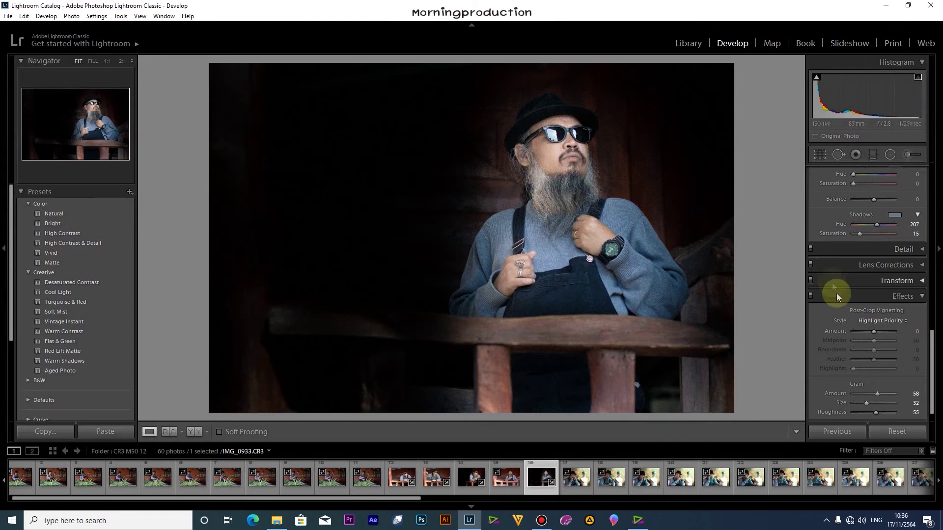
# Step: Lift the RGB tone curve's black point slightly for a soft matte fade
pyautogui.scroll(2, 859, 359)
pyautogui.scroll(3, 859, 358)
pyautogui.scroll(1, 842, 221)
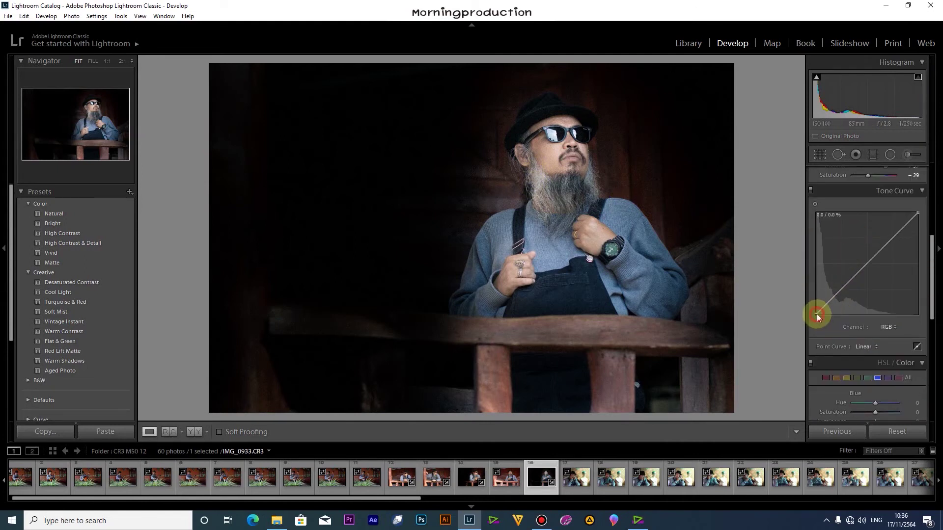
pyautogui.moveTo(816, 314); pyautogui.dragTo(814, 307)
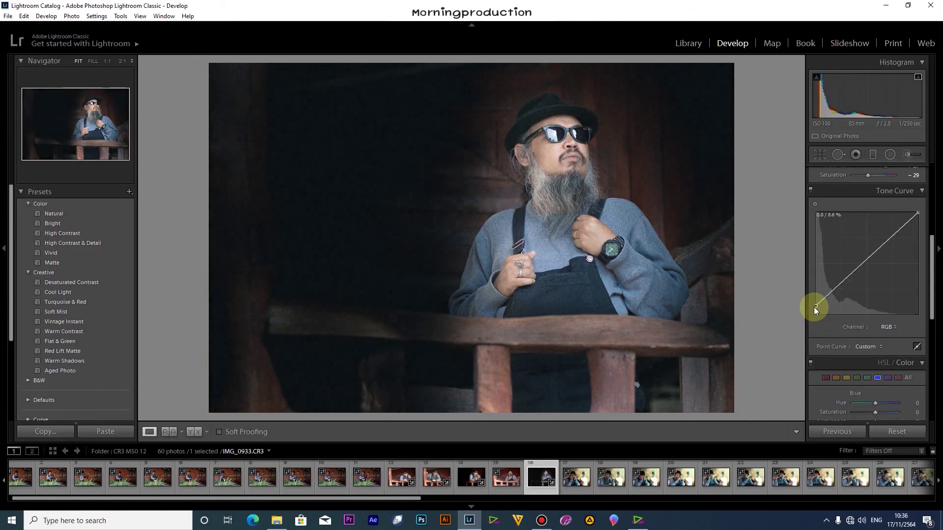
pyautogui.moveTo(814, 307)
pyautogui.mouseDown()
pyautogui.moveTo(812, 320)
pyautogui.moveTo(811, 308)
pyautogui.mouseUp()
pyautogui.moveTo(811, 308); pyautogui.dragTo(808, 314)
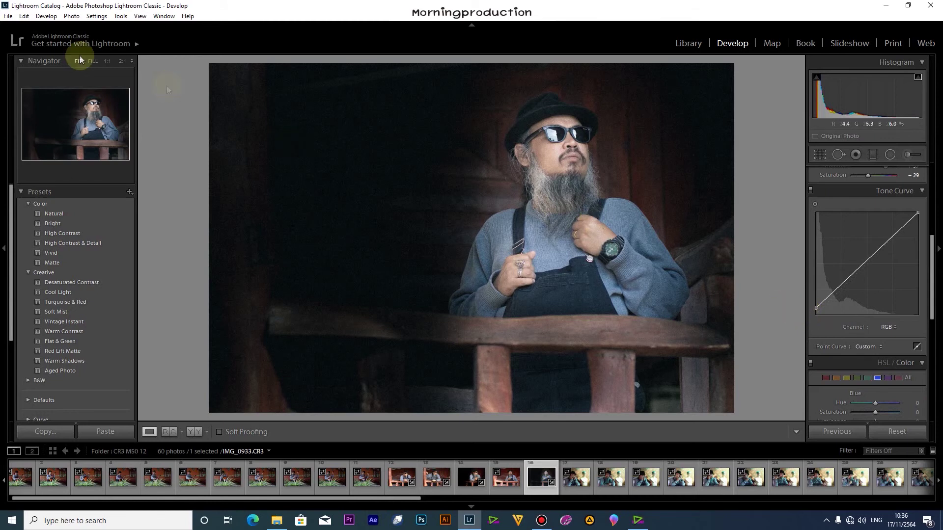
# Step: Export the portrait as a JPEG under a unique name, since IMG_0933.jpg already exists
pyautogui.click(8, 15)
pyautogui.click(60, 151)
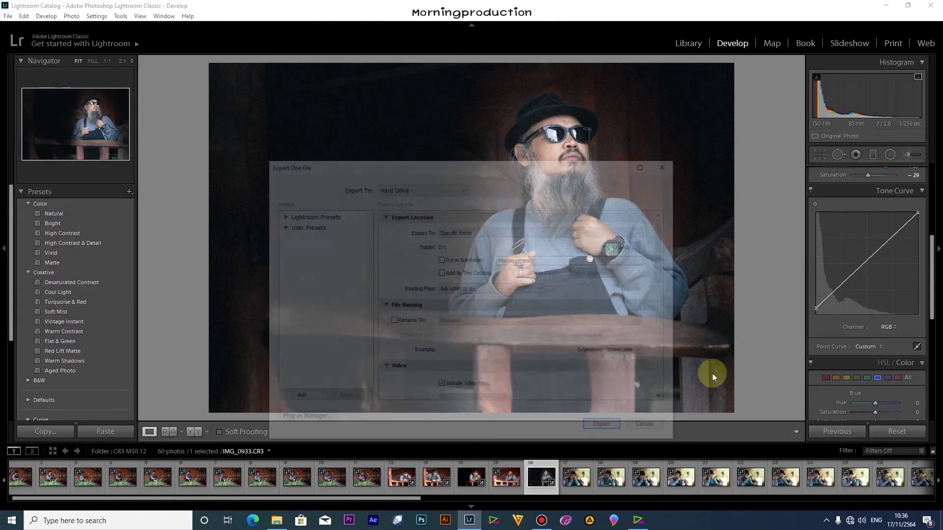
pyautogui.click(607, 429)
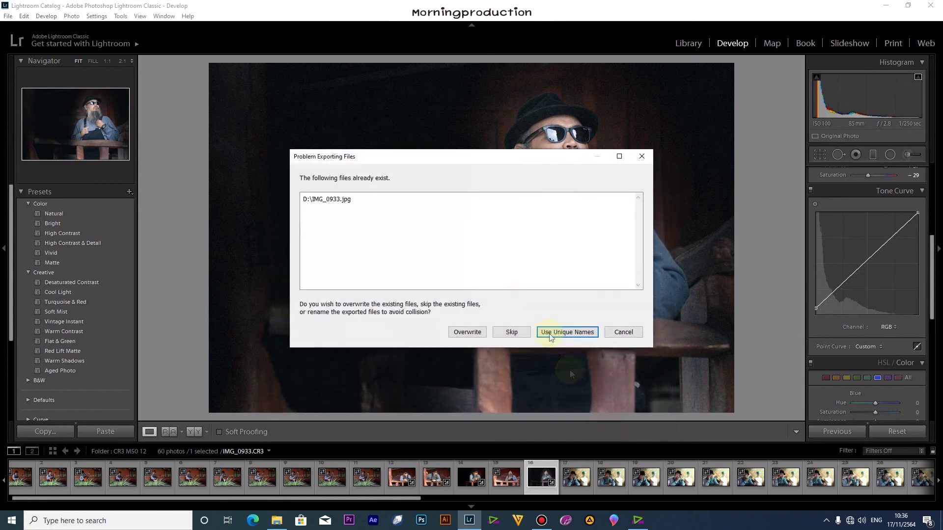
pyautogui.click(461, 330)
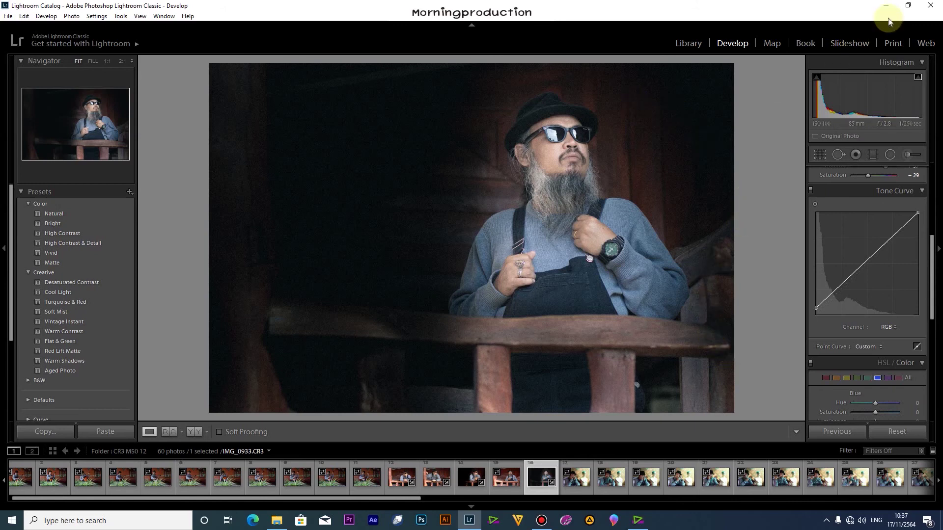
# Step: Zoom to 1:1 on the man's face to inspect the finished edit
pyautogui.click(580, 147)
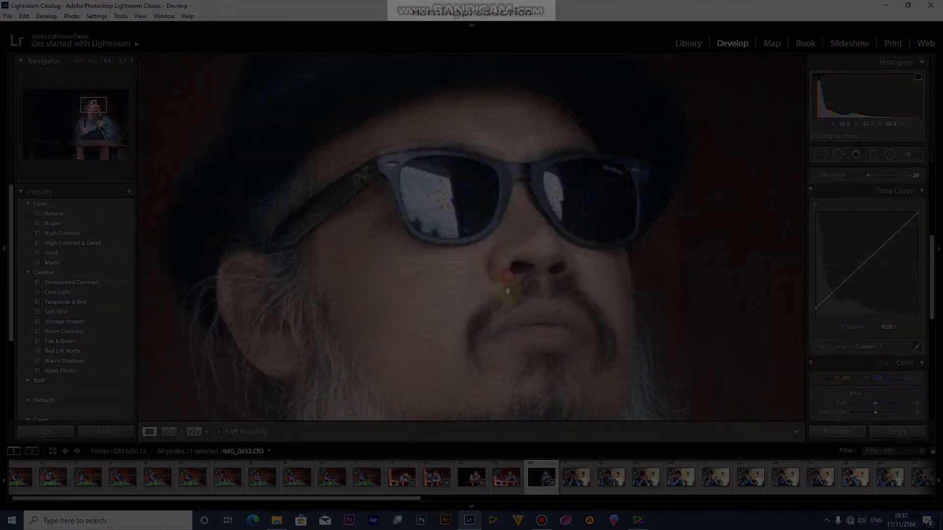